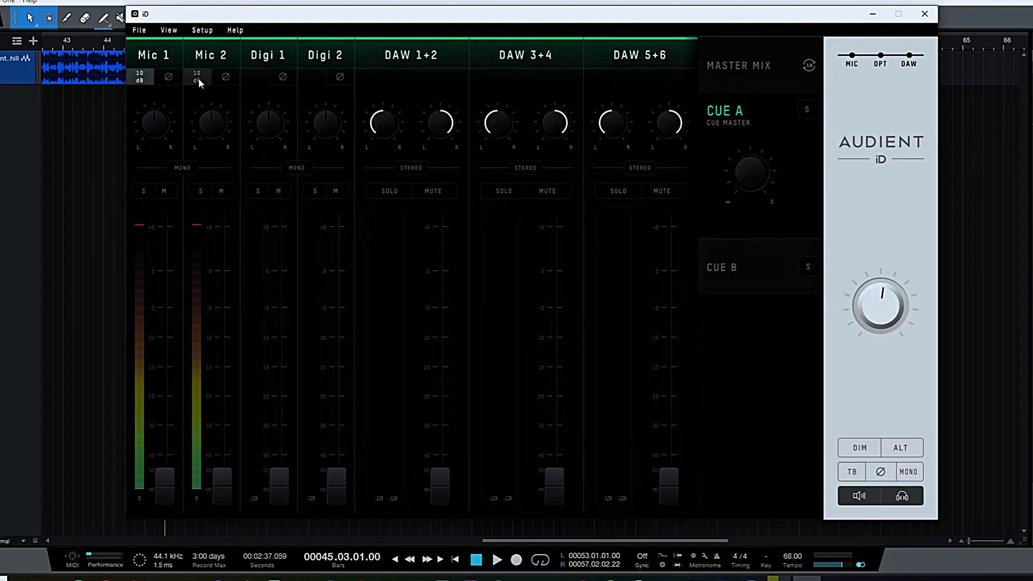
Step: Try polarity inversion and stereo linking on the Mic 1 and Mic 2 channels, restoring both to their original state
left_click(168, 76)
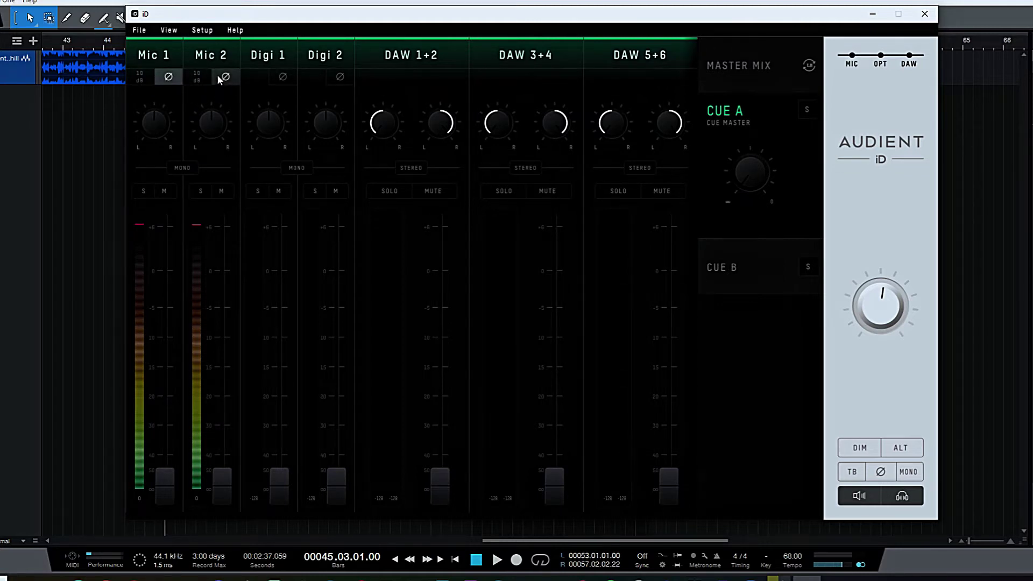
left_click(226, 76)
left_click(169, 76)
left_click(186, 168)
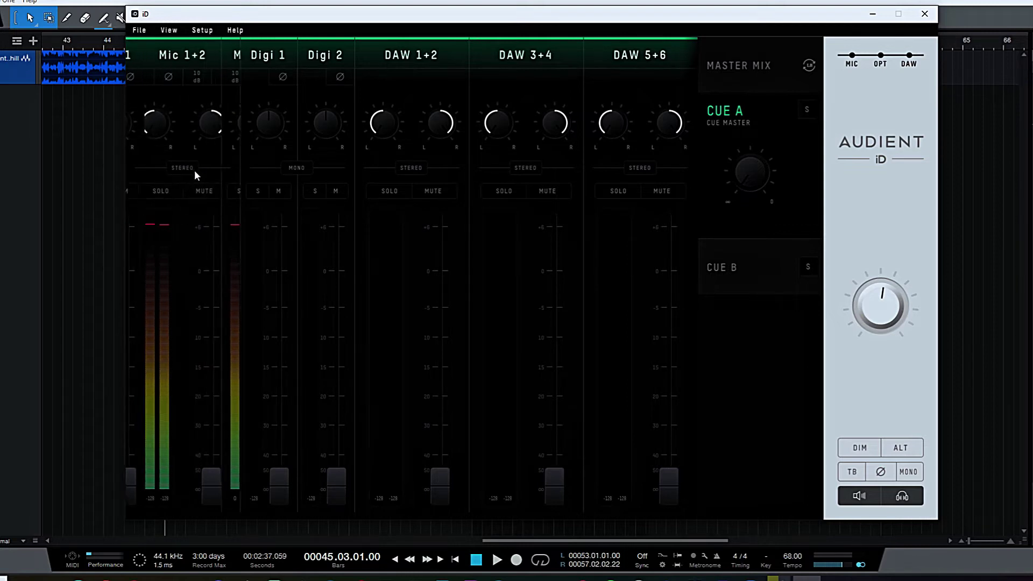
left_click(187, 167)
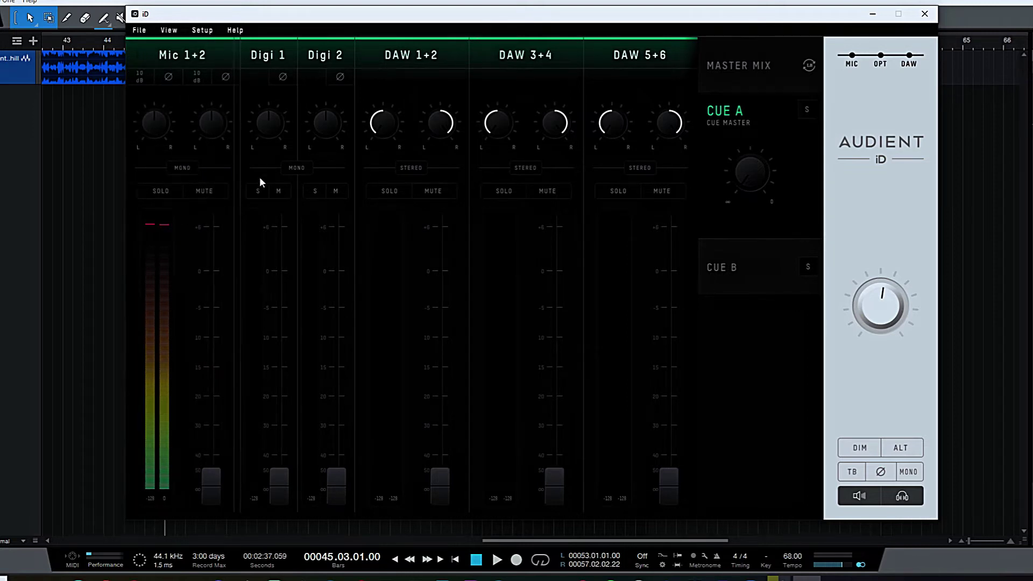
Step: Link Digi 1 and Digi 2 into one stereo channel, and toggle DAW 1+2 to mono and back to stereo
left_click(302, 167)
left_click(412, 168)
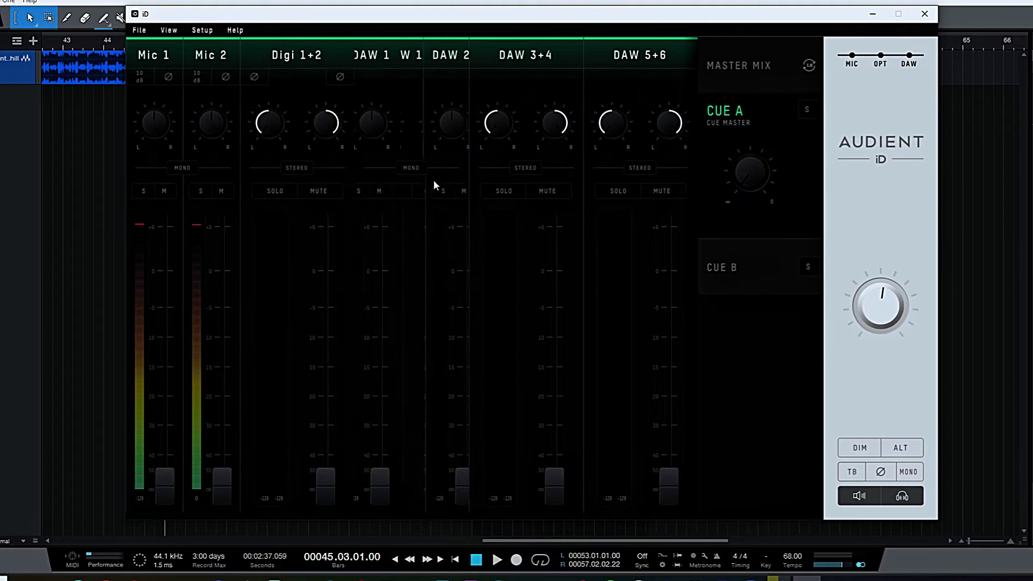
left_click(411, 168)
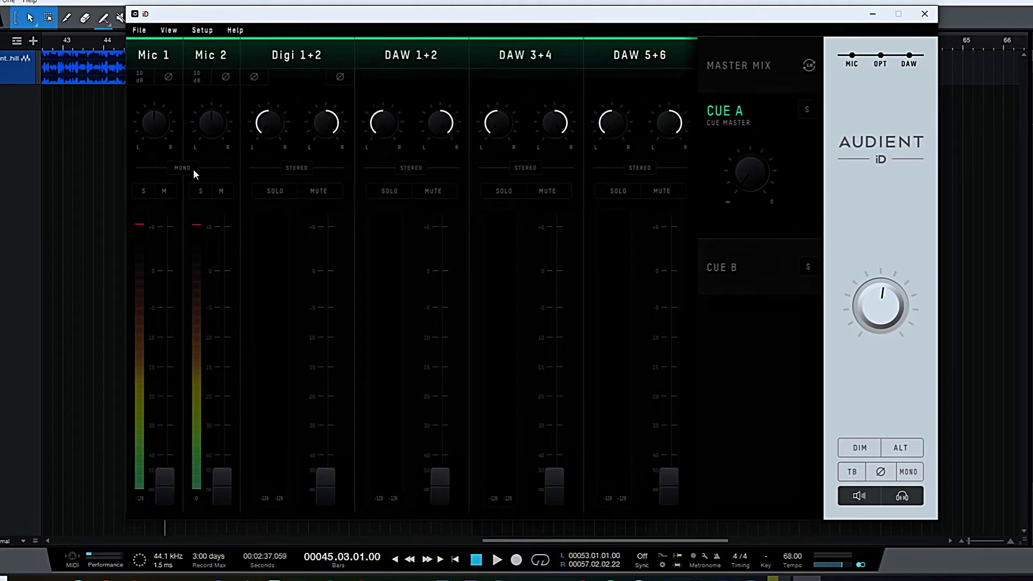
Step: Try turning the two pan knobs of the Digi 1+2 stereo channel, leaving them panned hard left and right
left_click_drag(269, 122, 264, 37)
left_click_drag(327, 123, 321, 243)
left_click_drag(266, 128, 265, 39)
Step: Alternate between the Cue B and Cue A mixes and return to the Master Mix
left_click(755, 263)
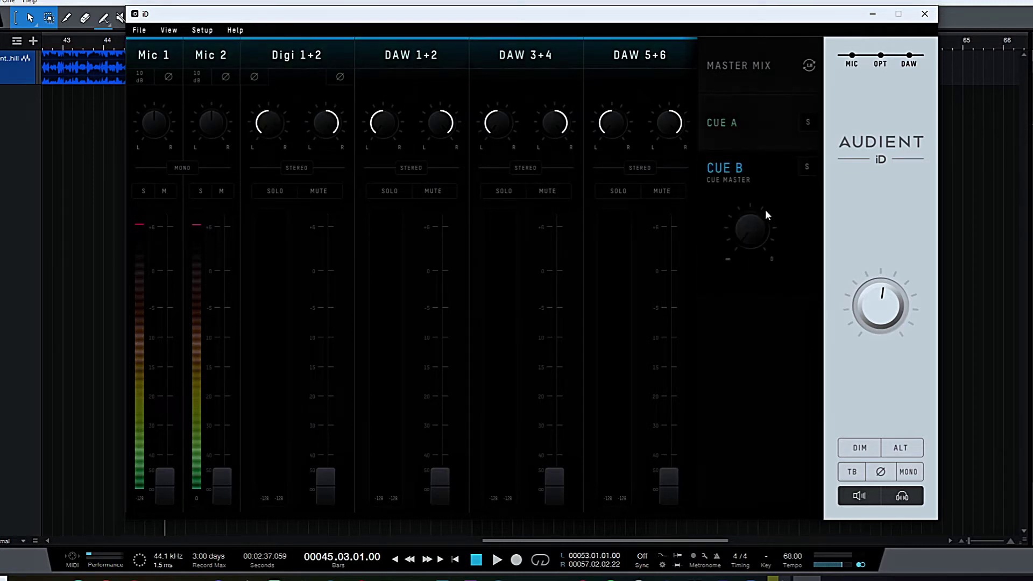
left_click(766, 127)
left_click(770, 267)
left_click(775, 130)
left_click(770, 246)
left_click(760, 69)
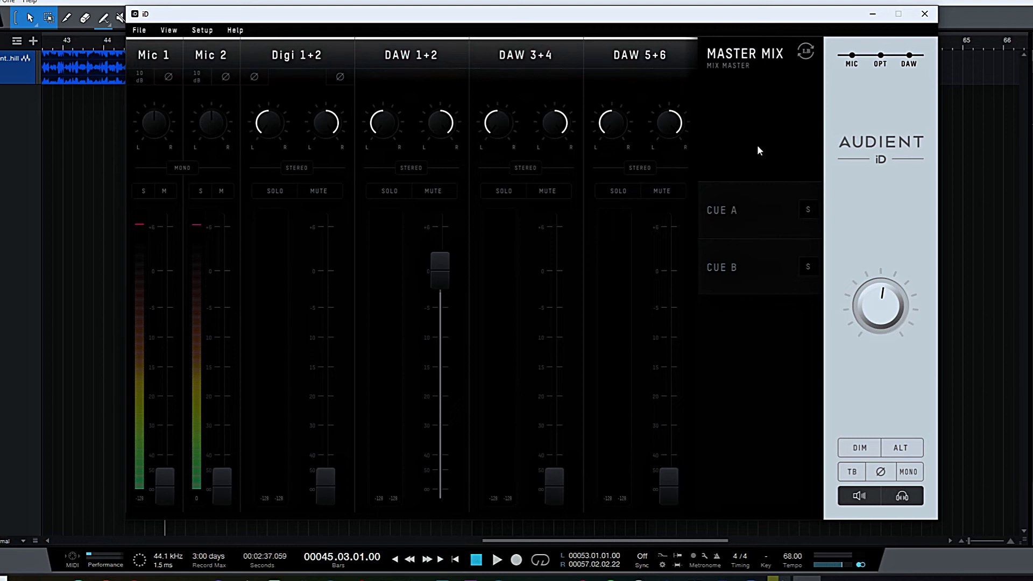
Step: Raise the main output volume slightly, and try the Dim and Alt monitor functions
left_click_drag(888, 300, 875, 330)
left_click(861, 448)
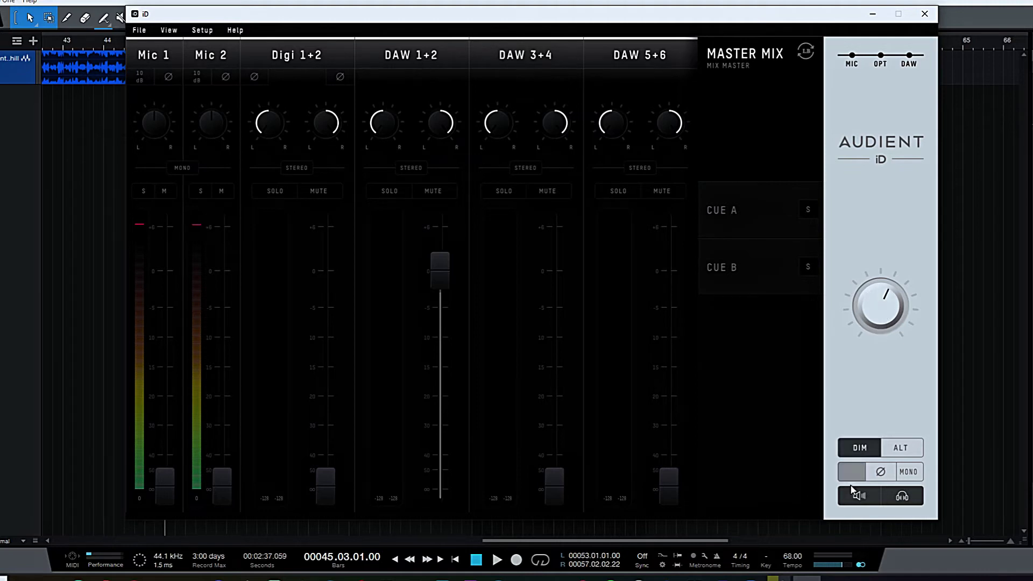
left_click(907, 450)
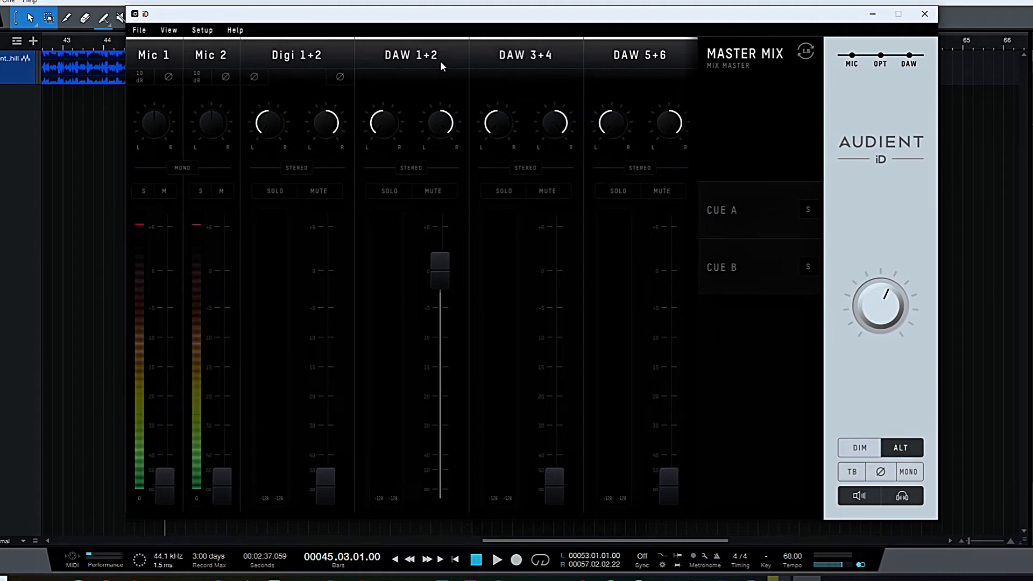
left_click(902, 448)
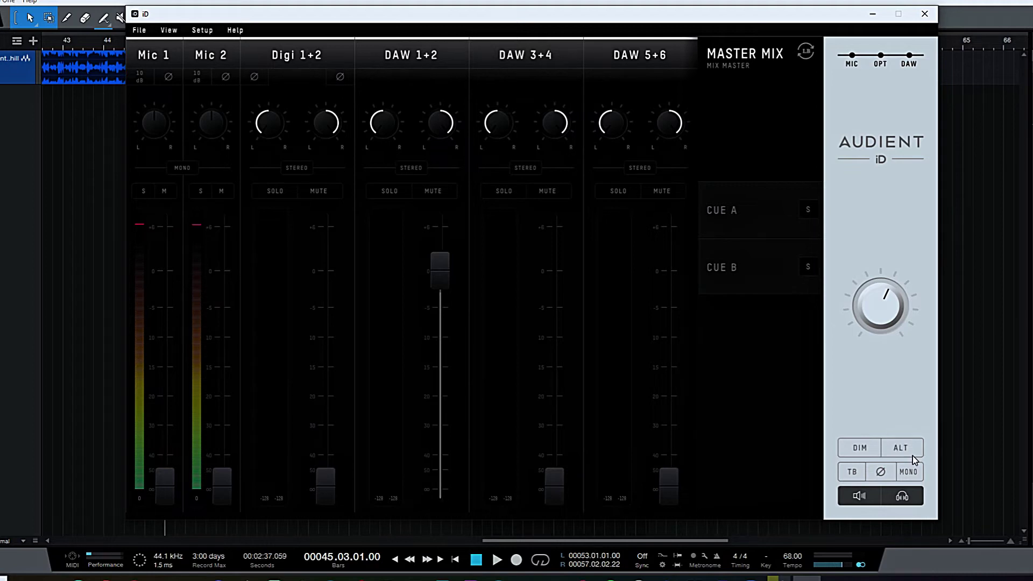
Step: Switch talkback and the monitor polarity inversion on and off again
left_click(854, 476)
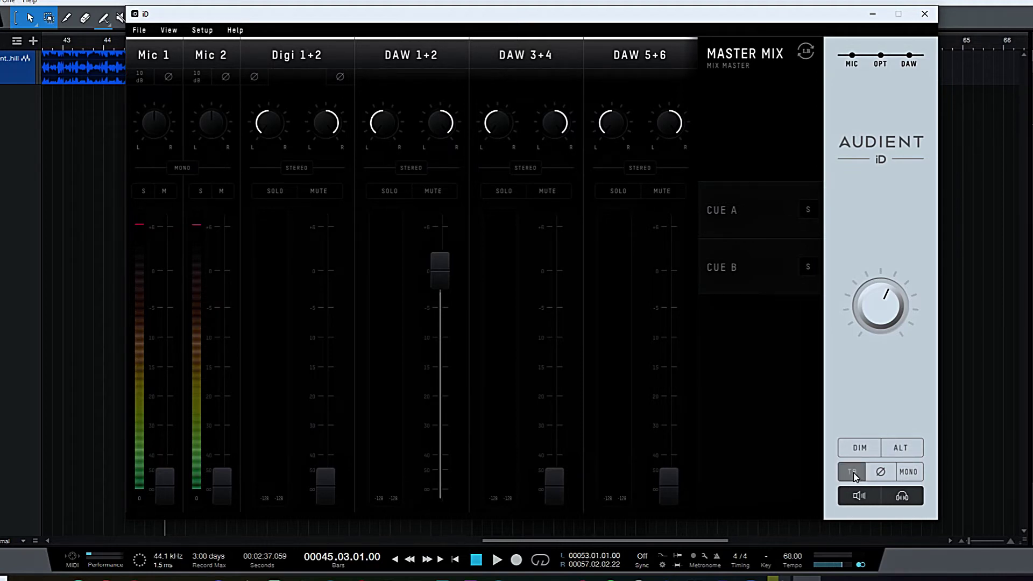
left_click(854, 475)
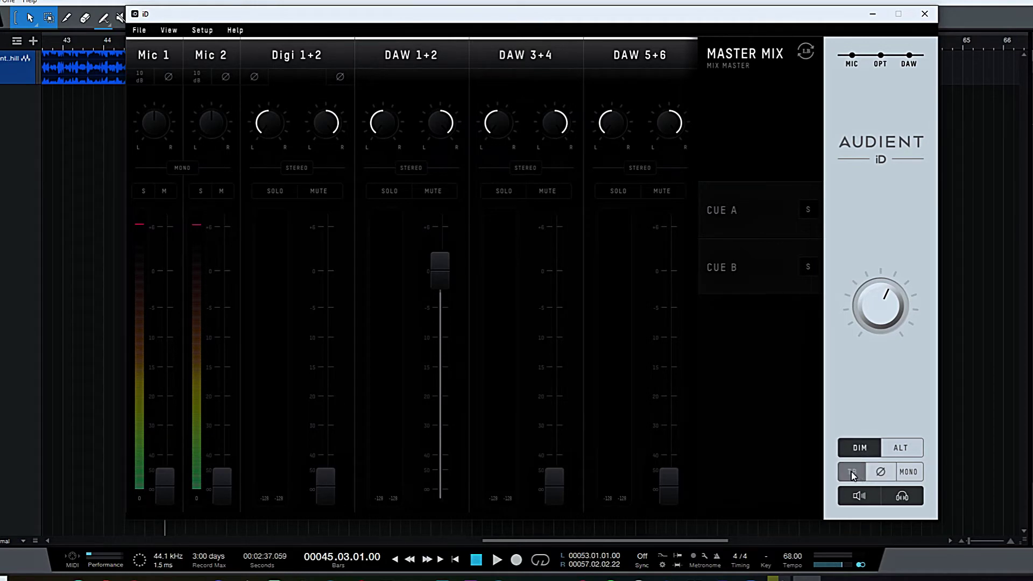
left_click(854, 475)
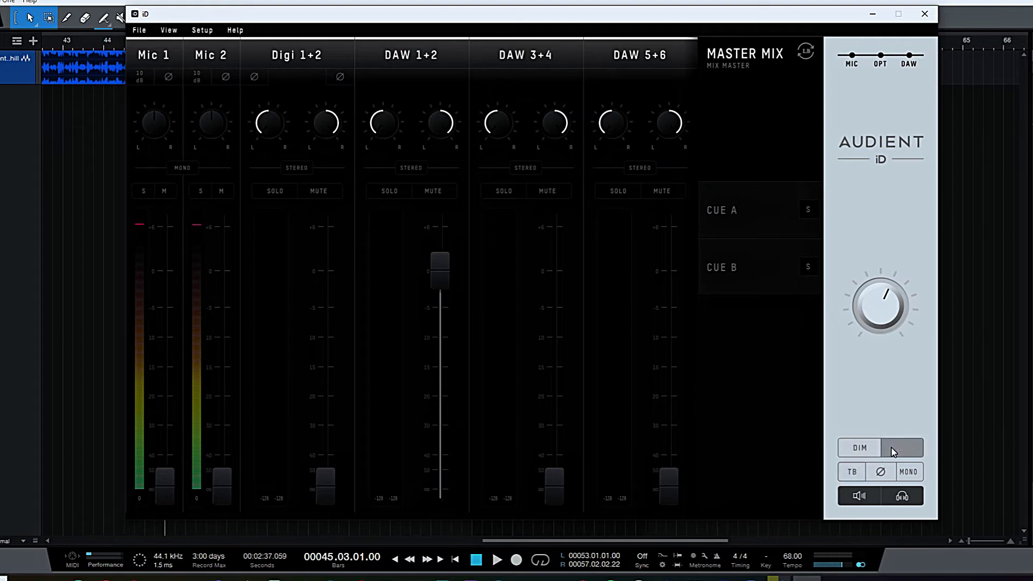
left_click(885, 476)
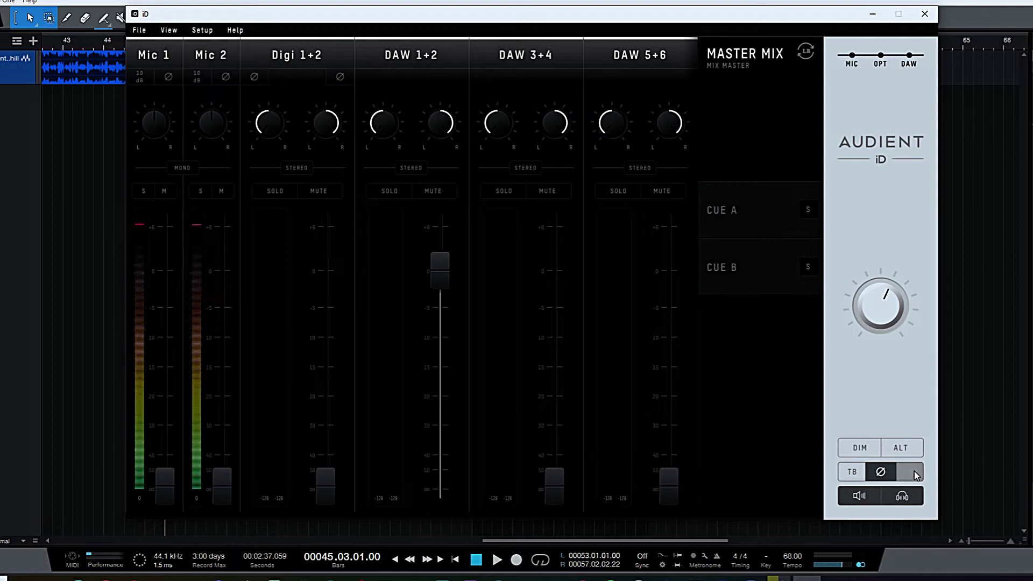
left_click(890, 477)
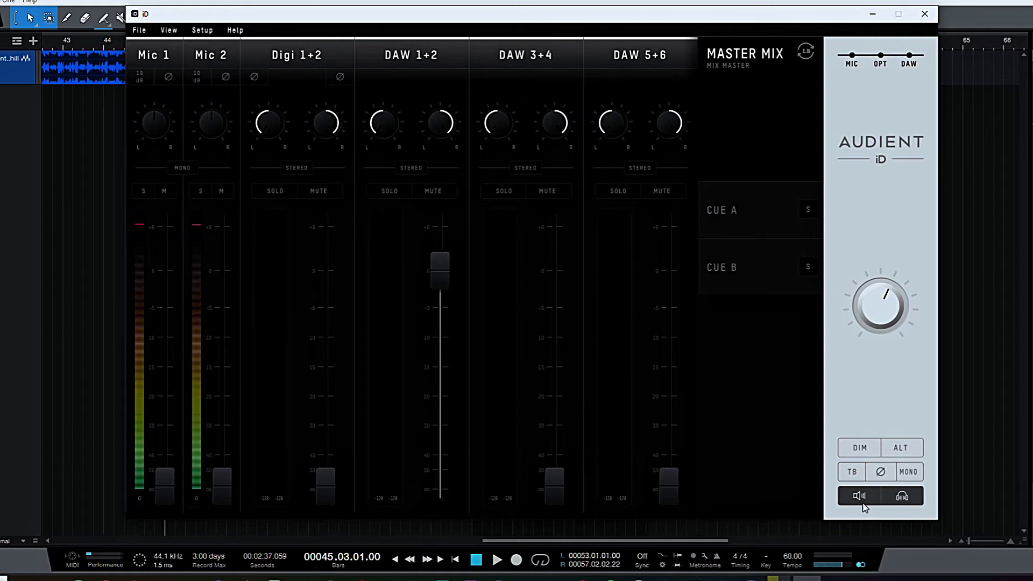
Step: Toggle the speaker output and the headphone output, restoring both to active
left_click(859, 495)
left_click(859, 495)
left_click(909, 503)
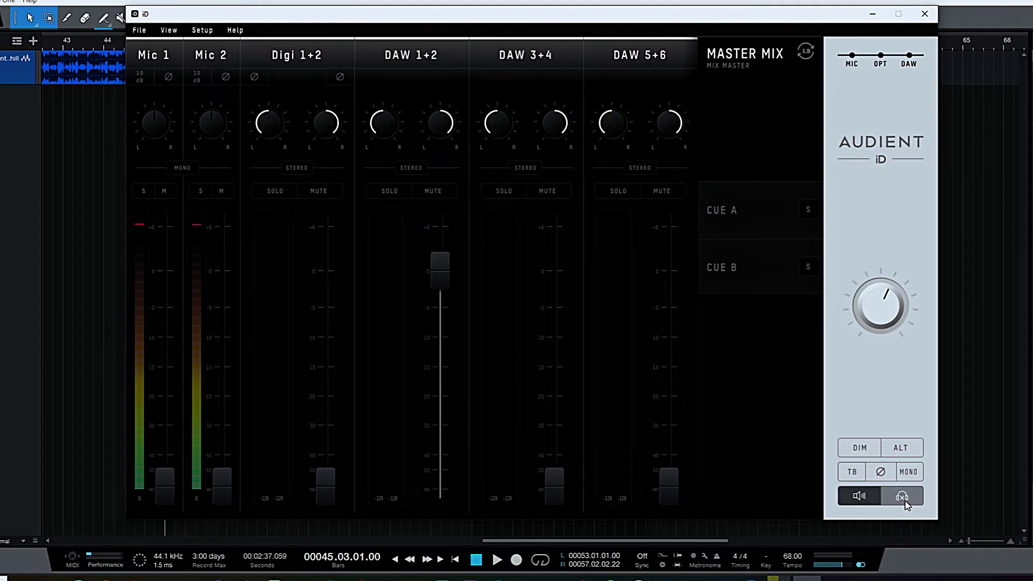
left_click(907, 503)
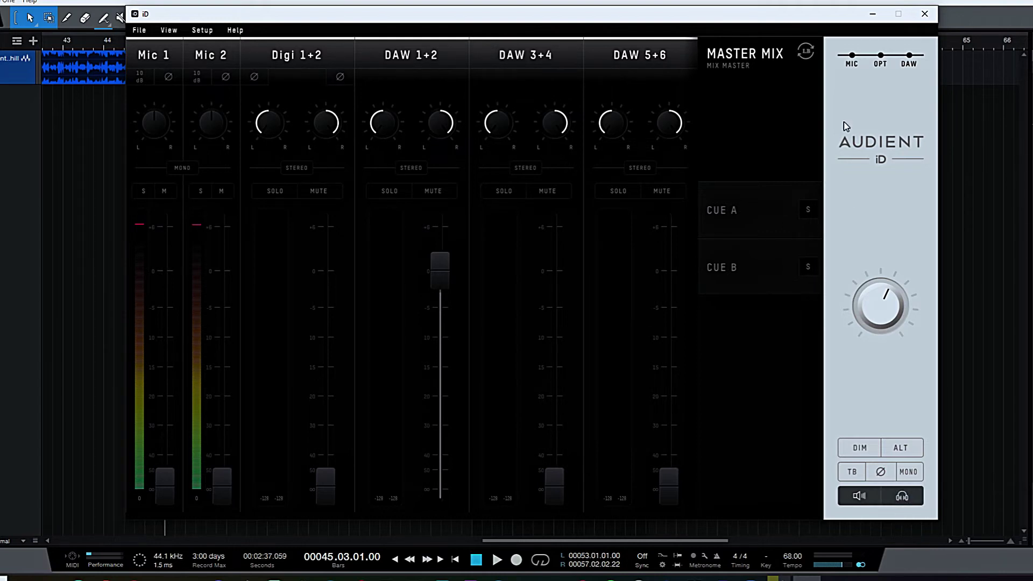
Step: Hide and show the Mic, Opt and DAW channel groups, ending with all channels displayed
left_click(850, 56)
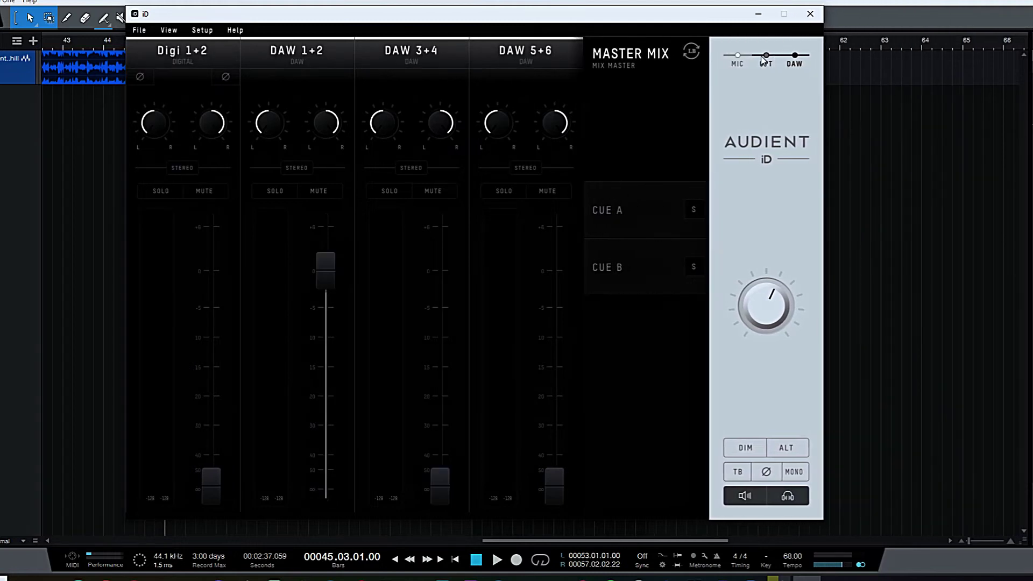
left_click(736, 60)
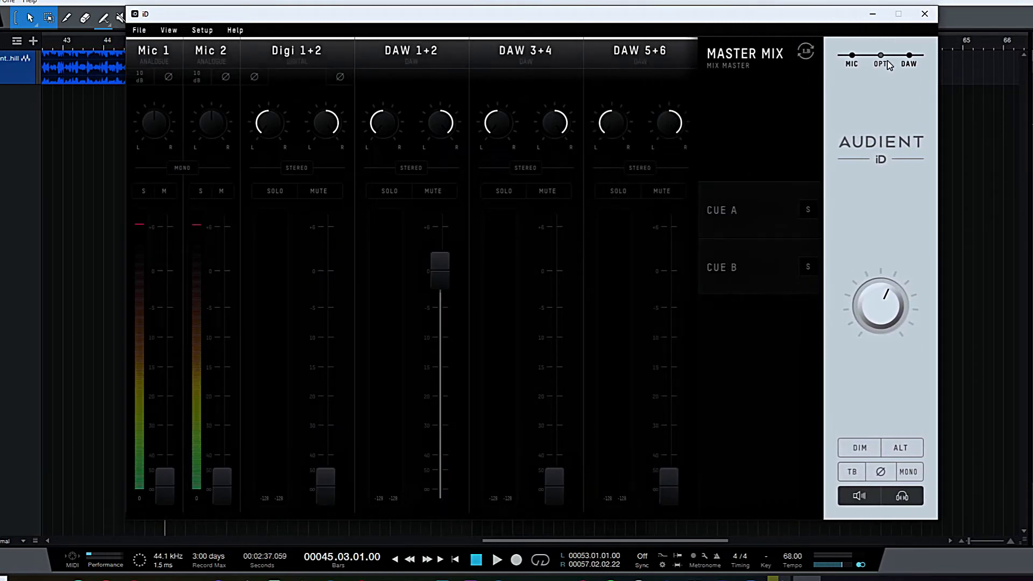
left_click(881, 62)
left_click(753, 61)
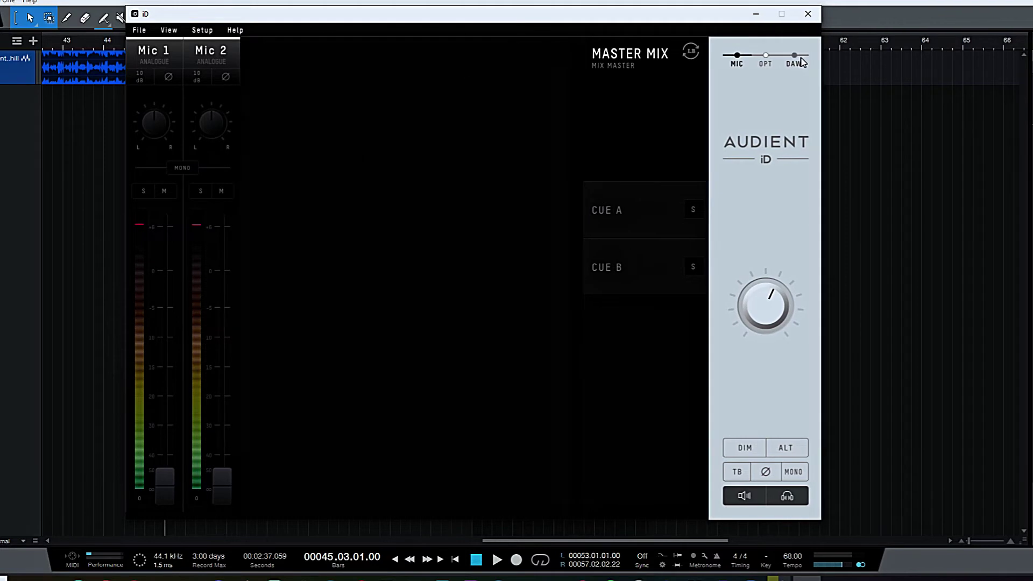
left_click(455, 55)
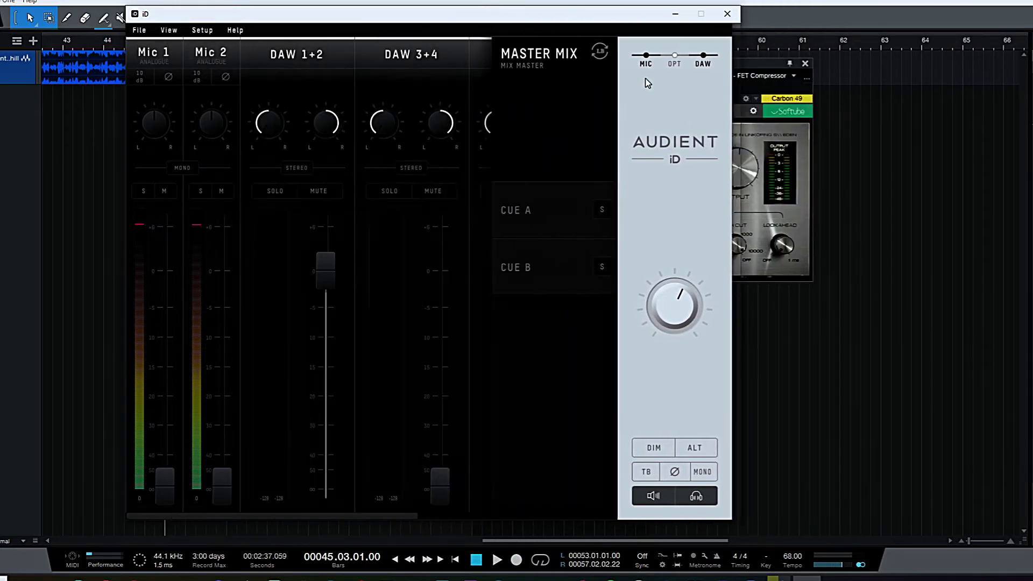
left_click(756, 66)
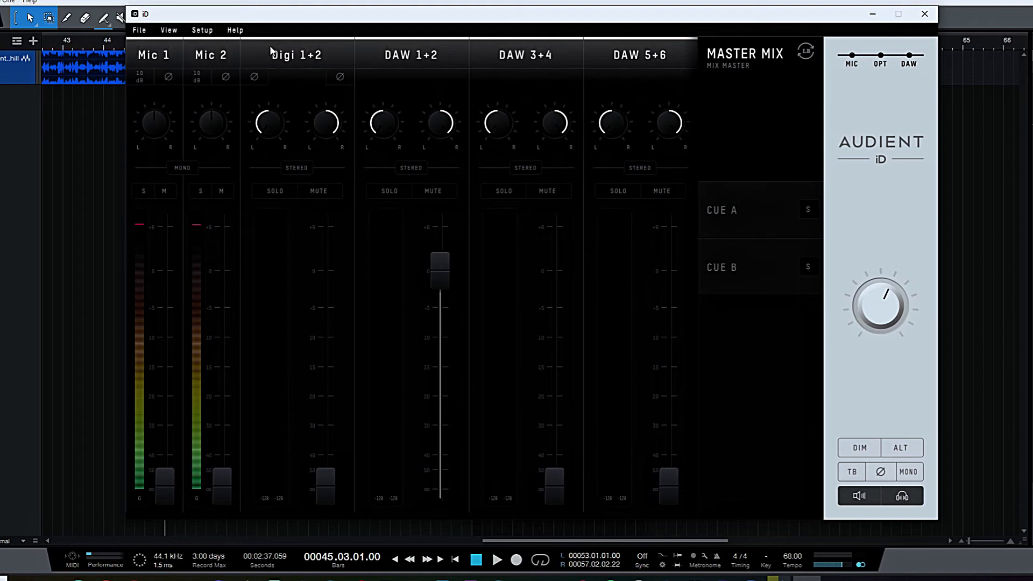
left_click(139, 30)
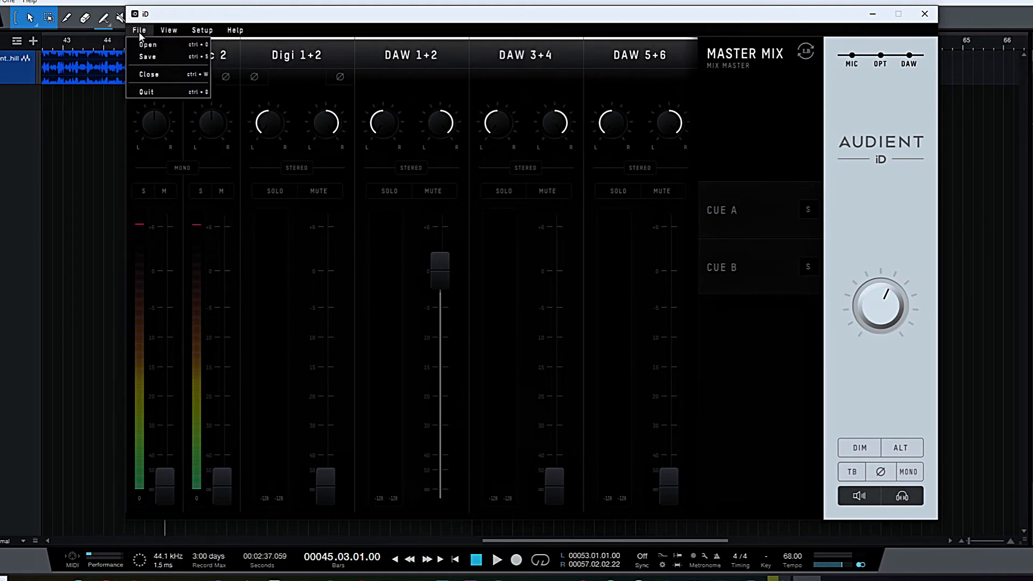
left_click(169, 31)
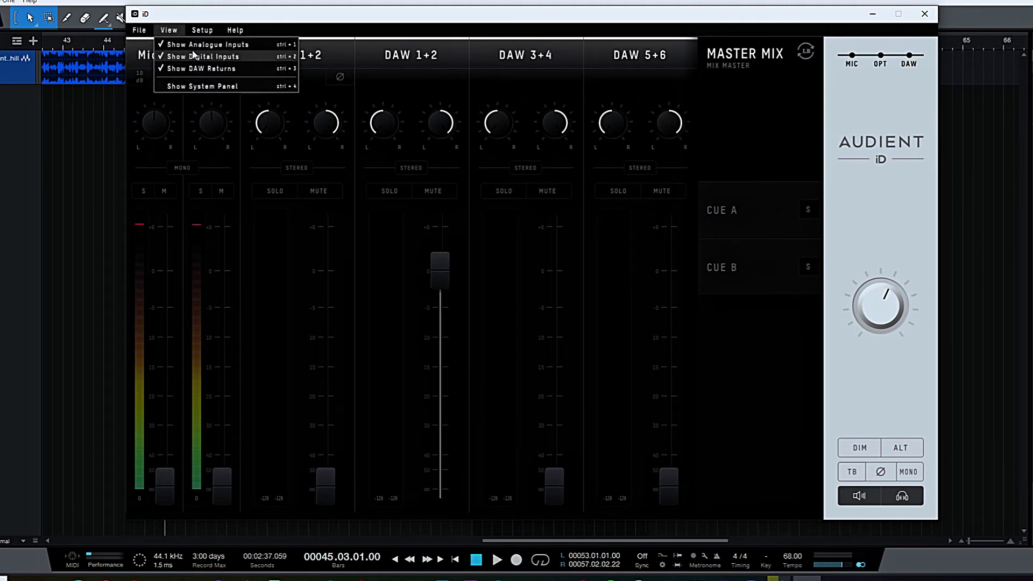
left_click(202, 30)
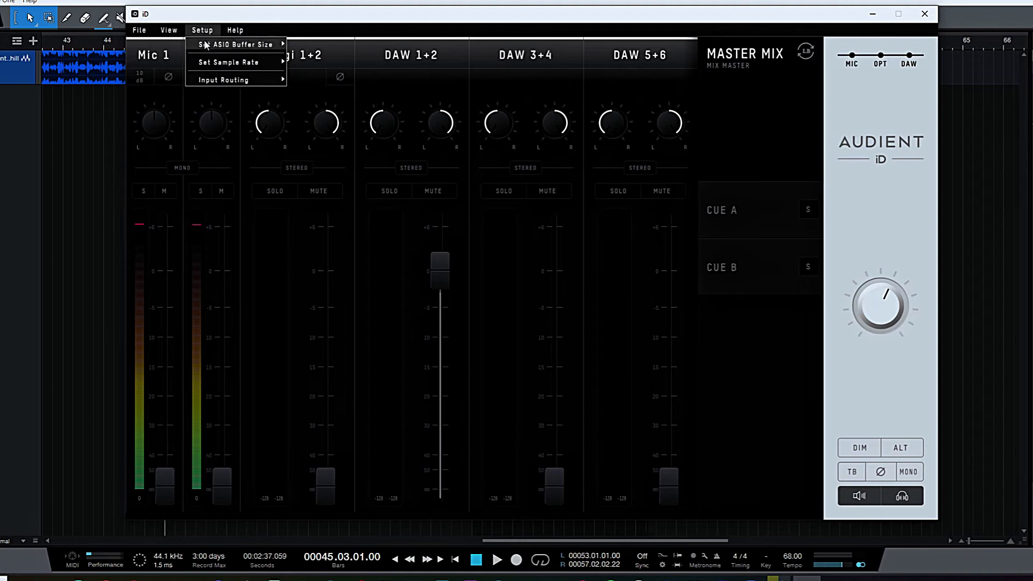
mouse_move(208, 48)
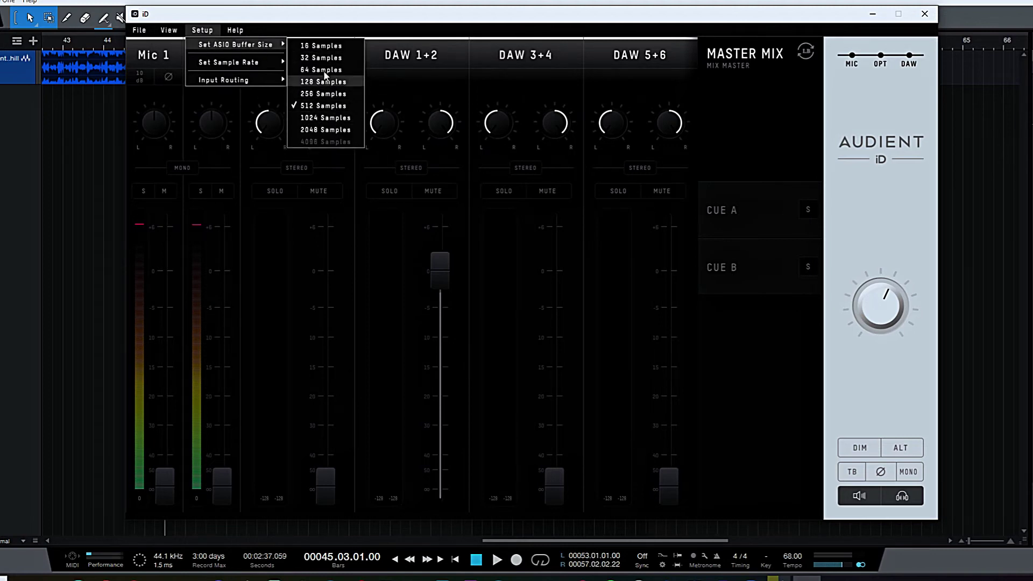
mouse_move(245, 63)
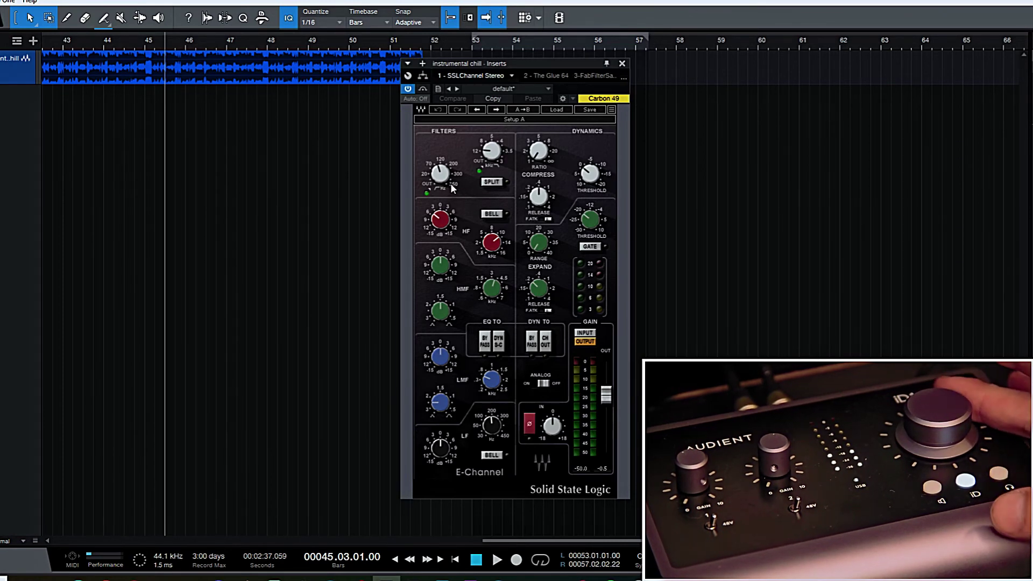
Step: Lower the low-pass filter frequency and raise the high-pass filter frequency in the SSLChannel Stereo plug-in
mouse_move(492, 155)
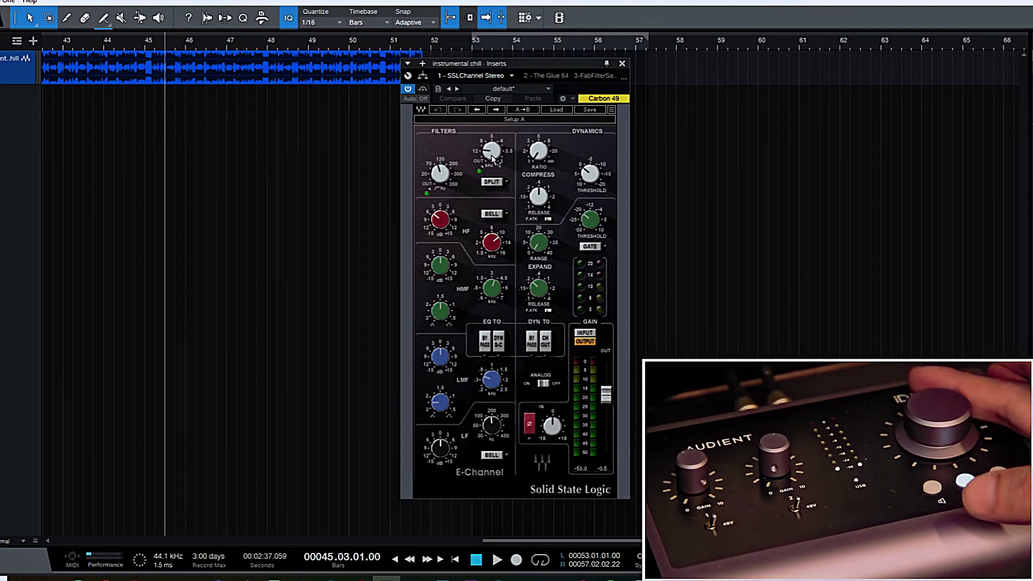
scroll(492, 154, "down", 3)
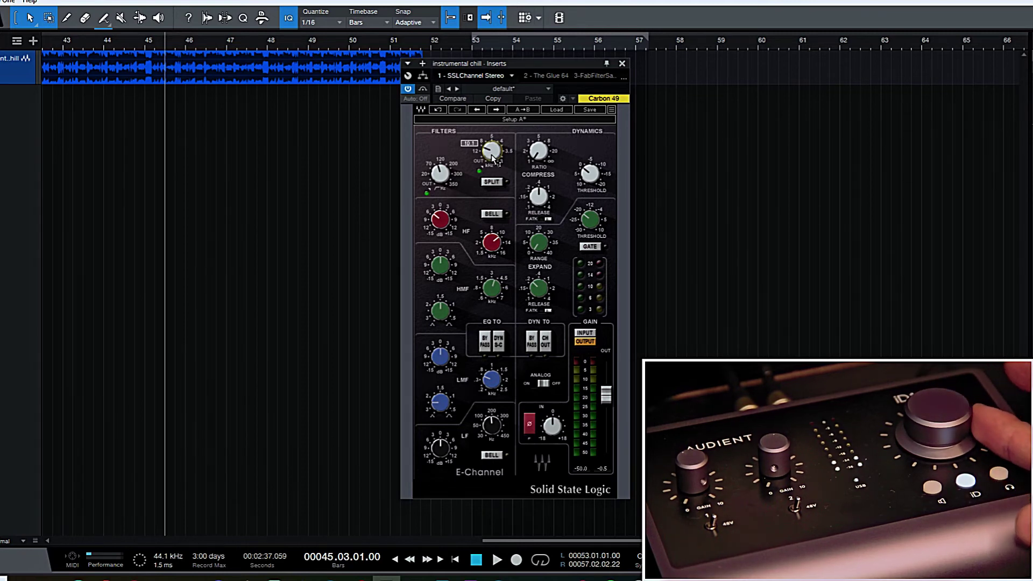
scroll(492, 154, "down", 5)
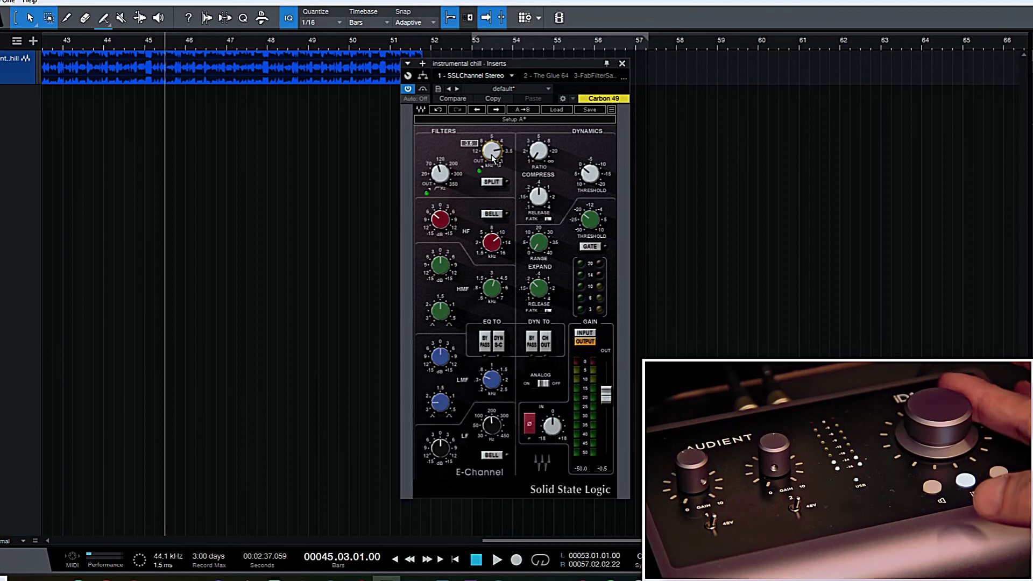
mouse_move(436, 176)
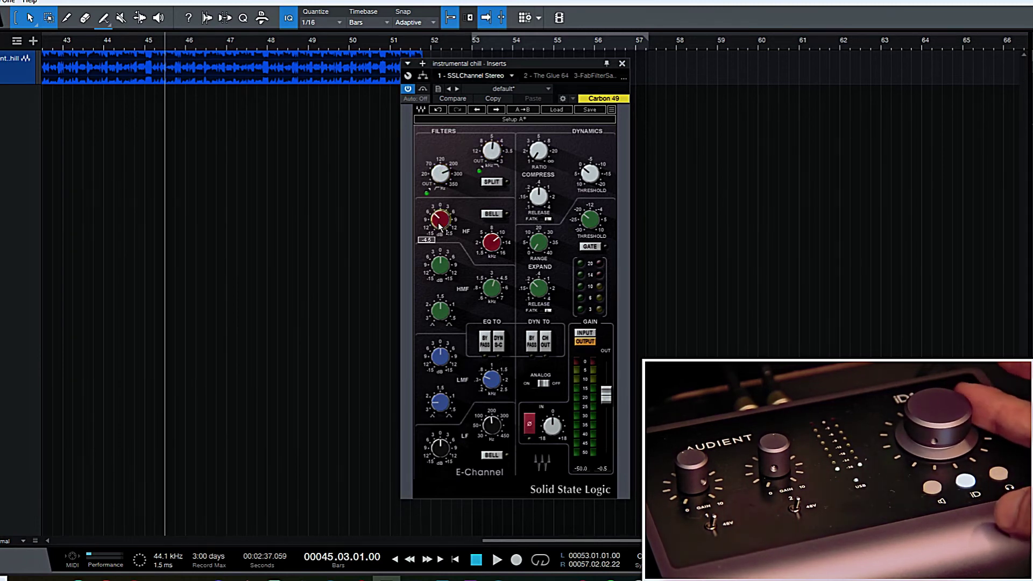
Step: Raise the HF gain, the HMF gain and the HMF frequency in the SSLChannel Stereo plug-in's equalizer
scroll(440, 224, "up", 2)
scroll(439, 265, "up", 5)
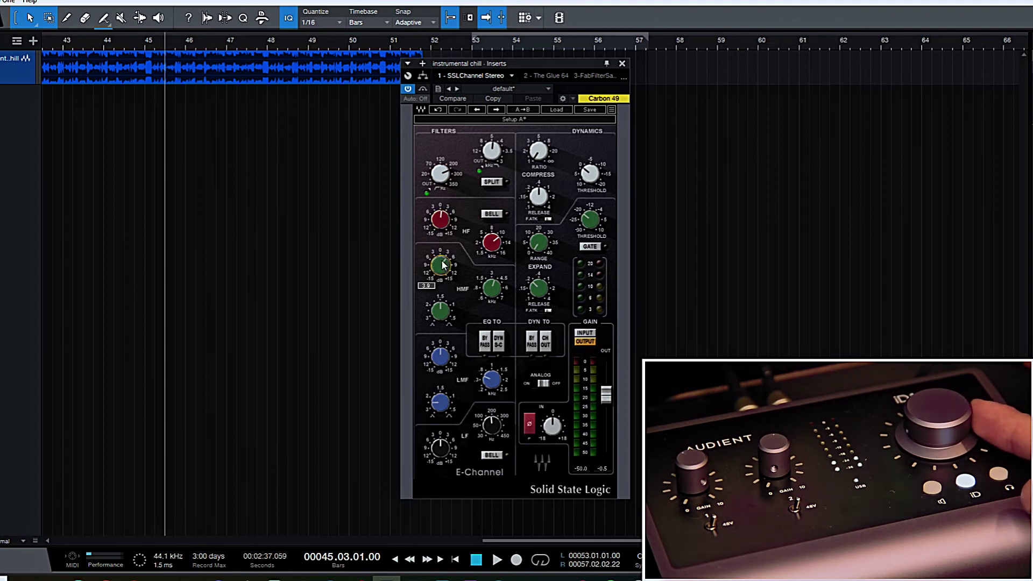
scroll(438, 265, "up", 4)
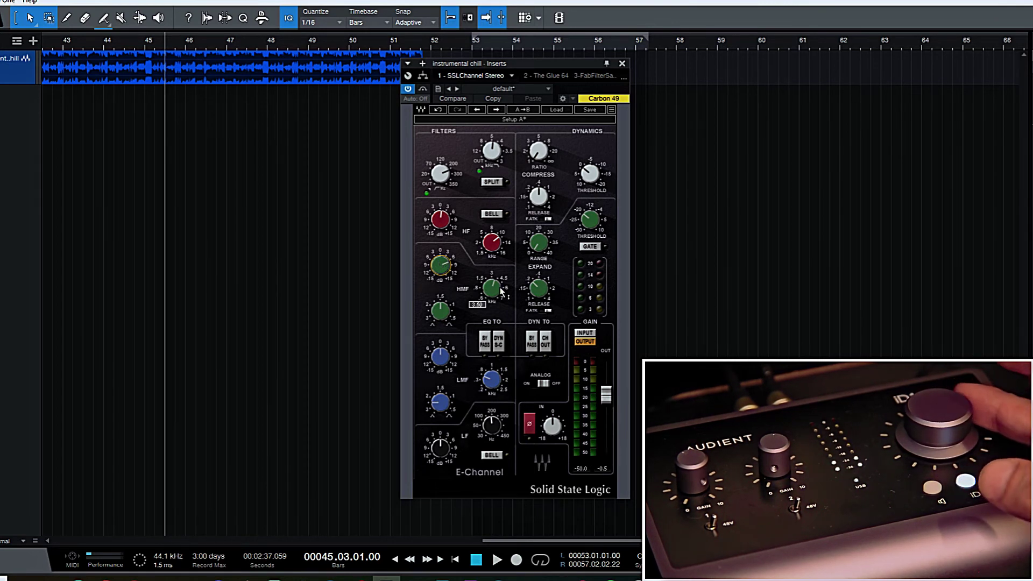
scroll(499, 293, "up", 5)
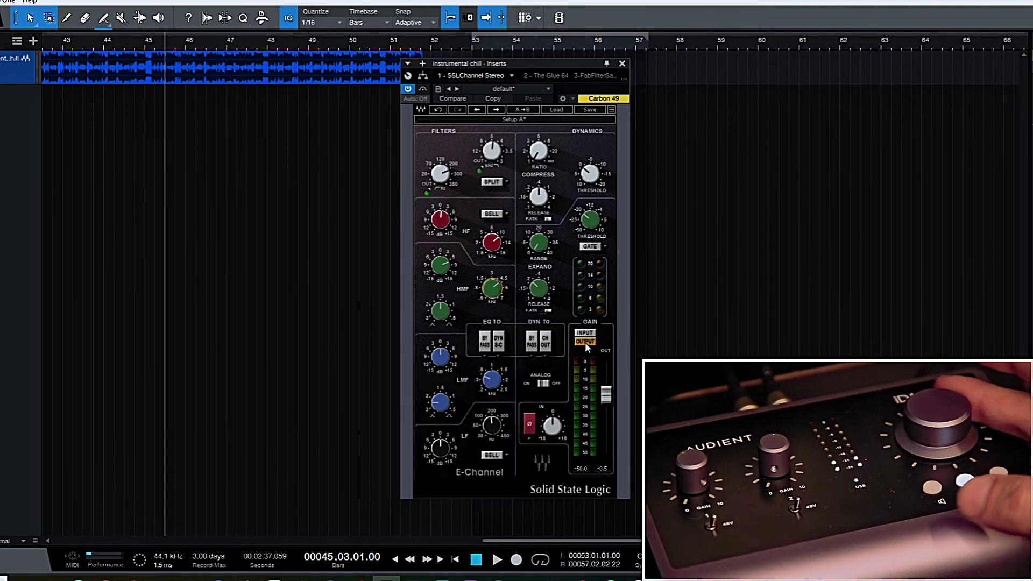
Step: Set the SSLChannel output fader to 1.5 and switch back to the Audient iD mixer
scroll(606, 397, "down", 5)
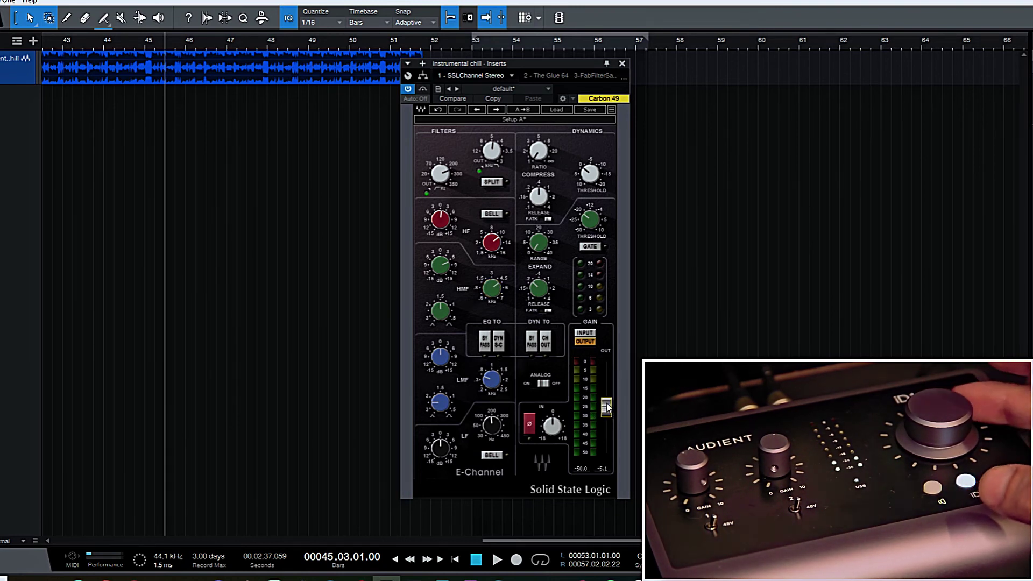
scroll(606, 402, "up", 6)
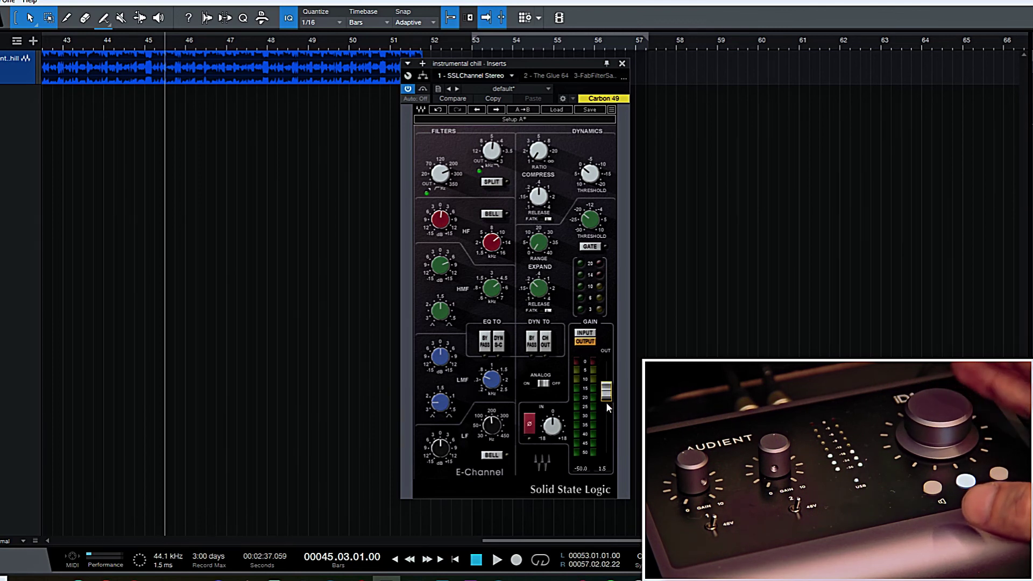
key("alt+Tab")
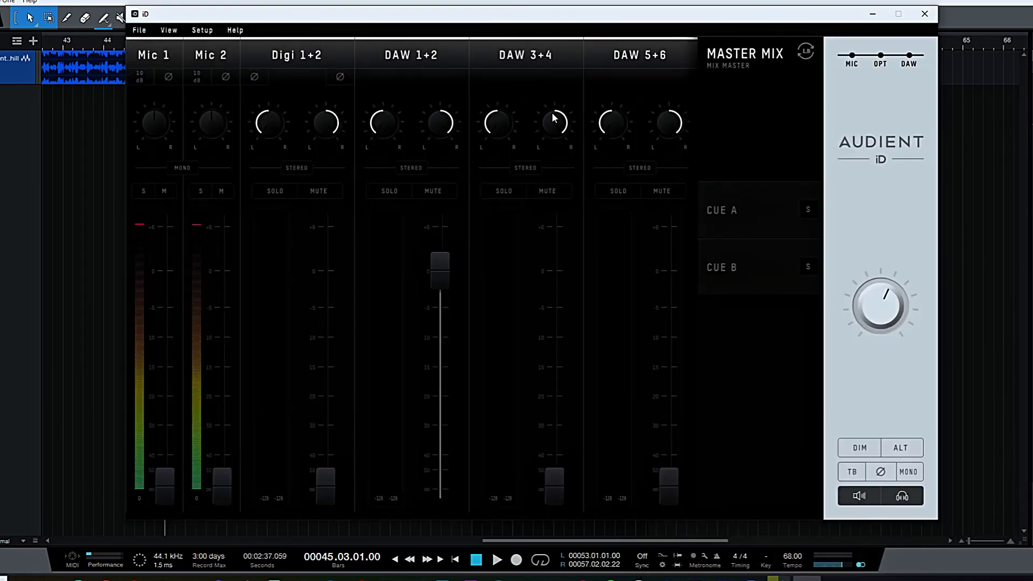